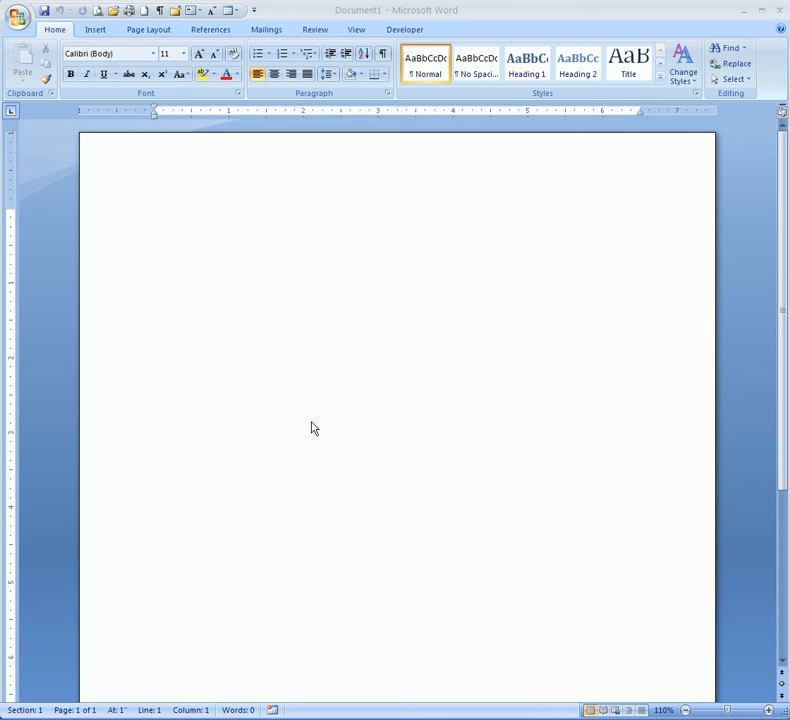
Step: Open the Start Mail Merge dropdown from the Mailings tab
click(263, 31)
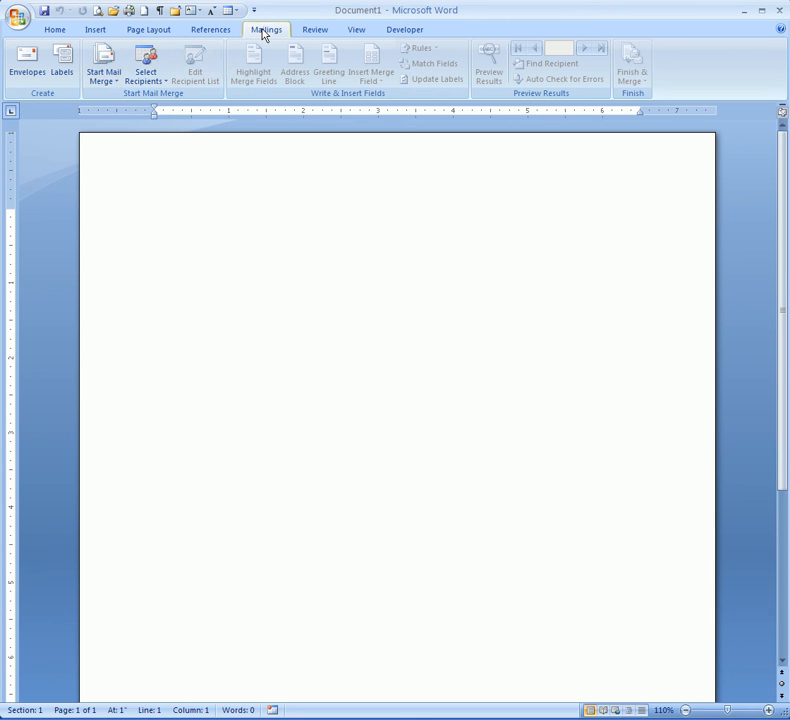
click(103, 74)
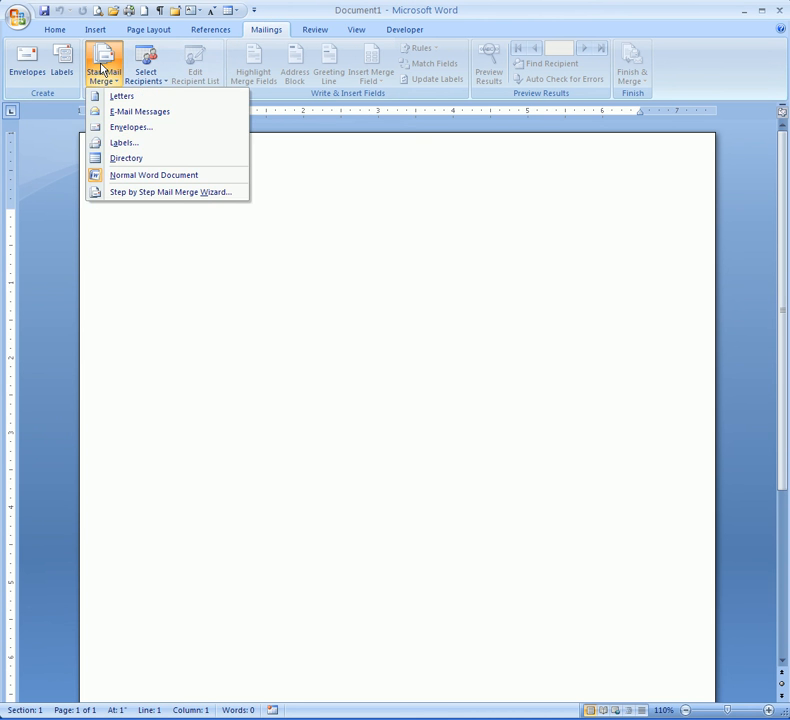
Step: Run the Step-by-Step Mail Merge Wizard for letters from the current document, up to recipient selection
click(155, 196)
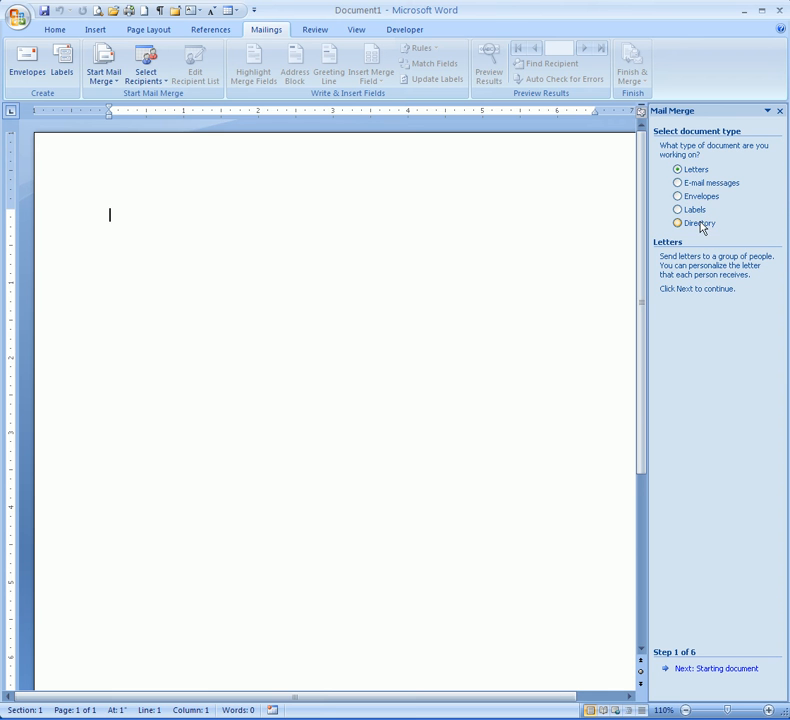
click(710, 669)
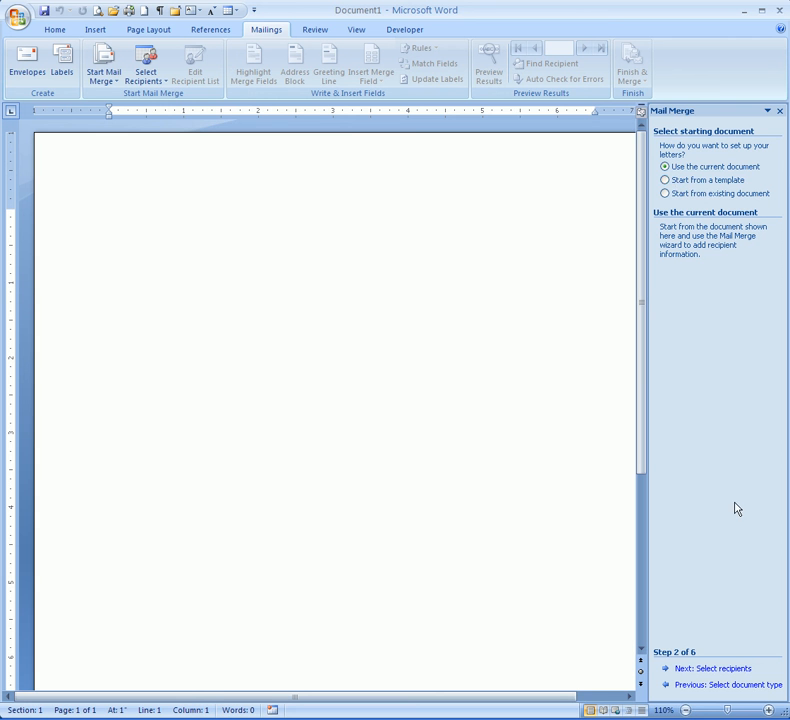
click(713, 669)
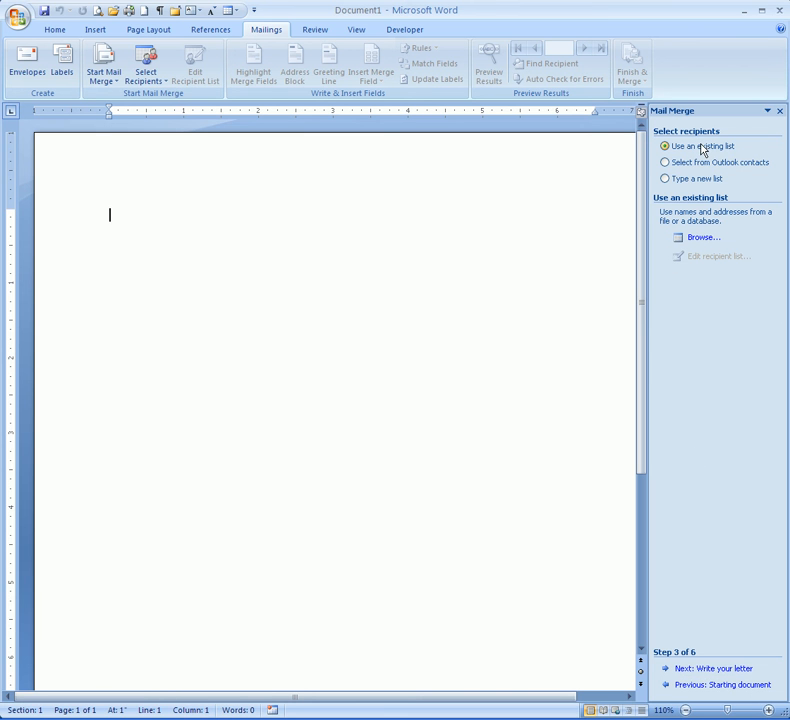
Step: Use Sheet1$ of Excel Database on the Desktop as the recipient list, accepting all recipients
click(700, 238)
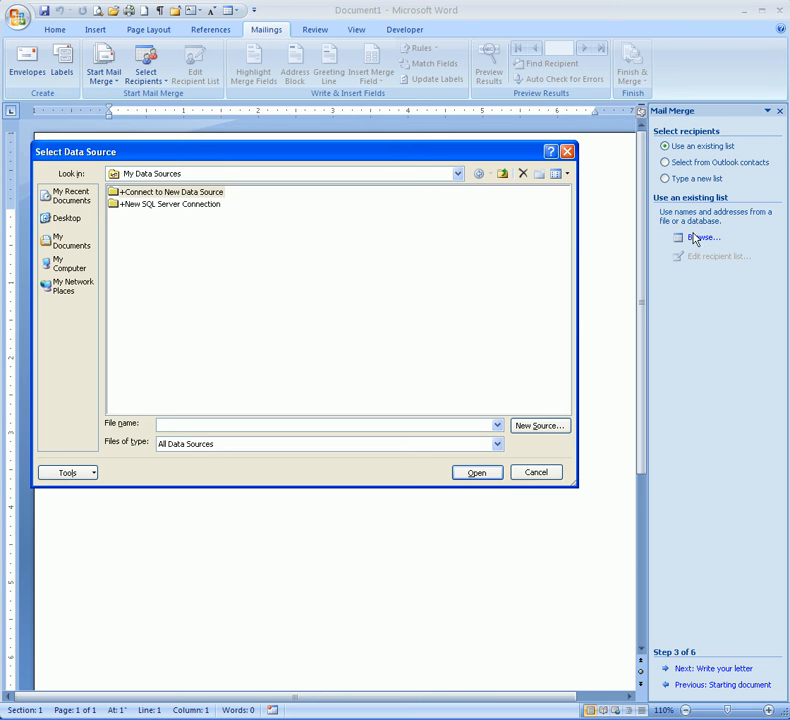
click(66, 222)
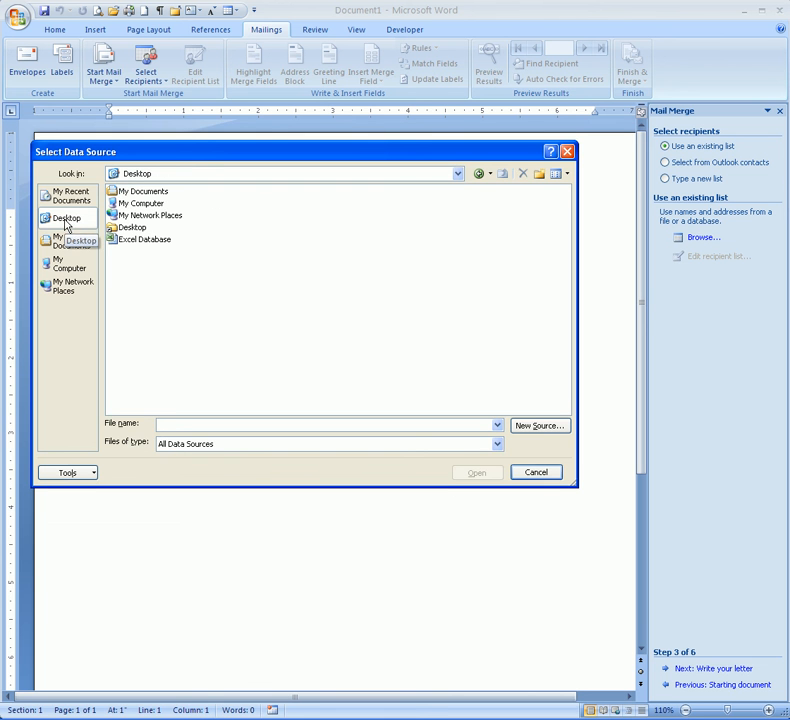
click(149, 246)
double_click(149, 246)
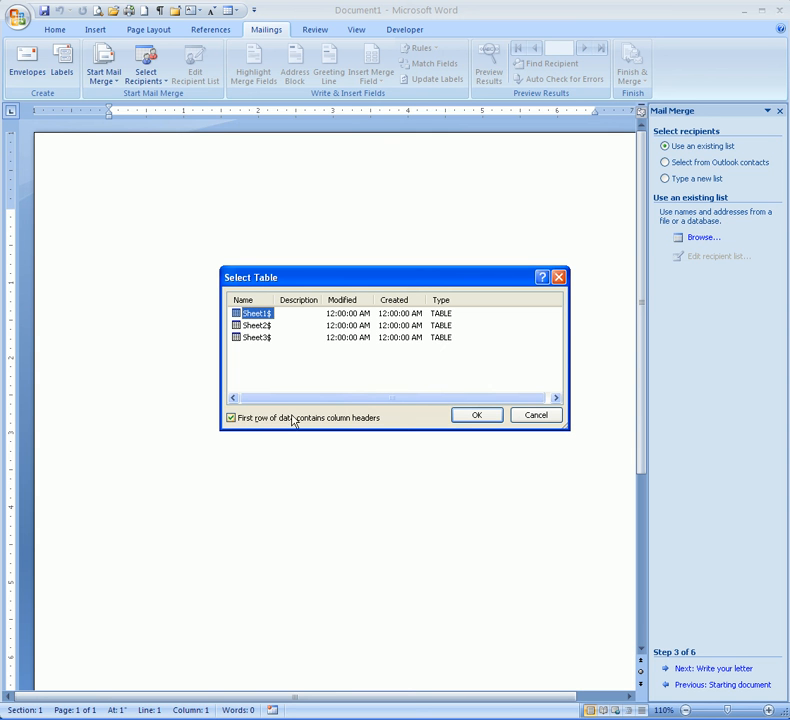
click(474, 416)
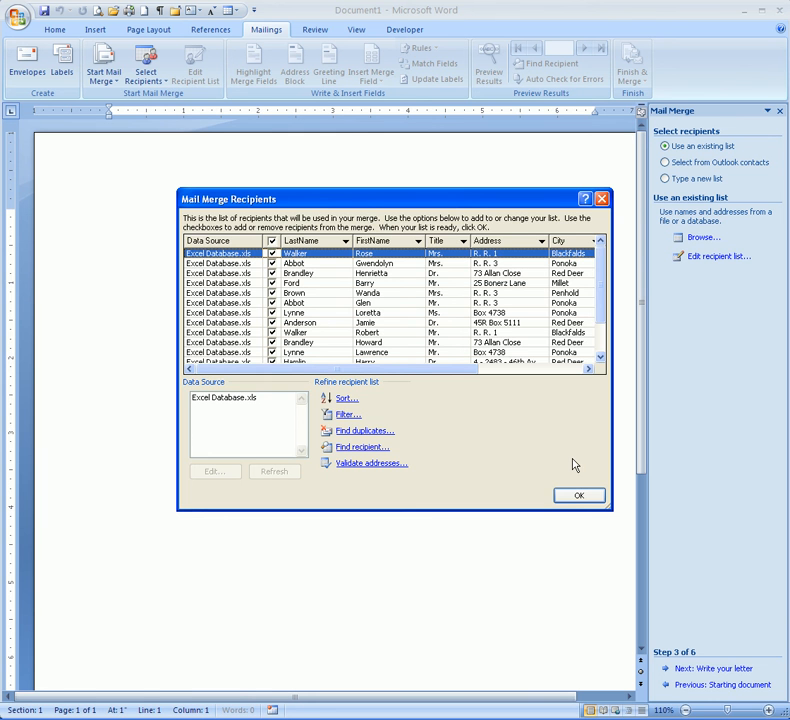
click(573, 496)
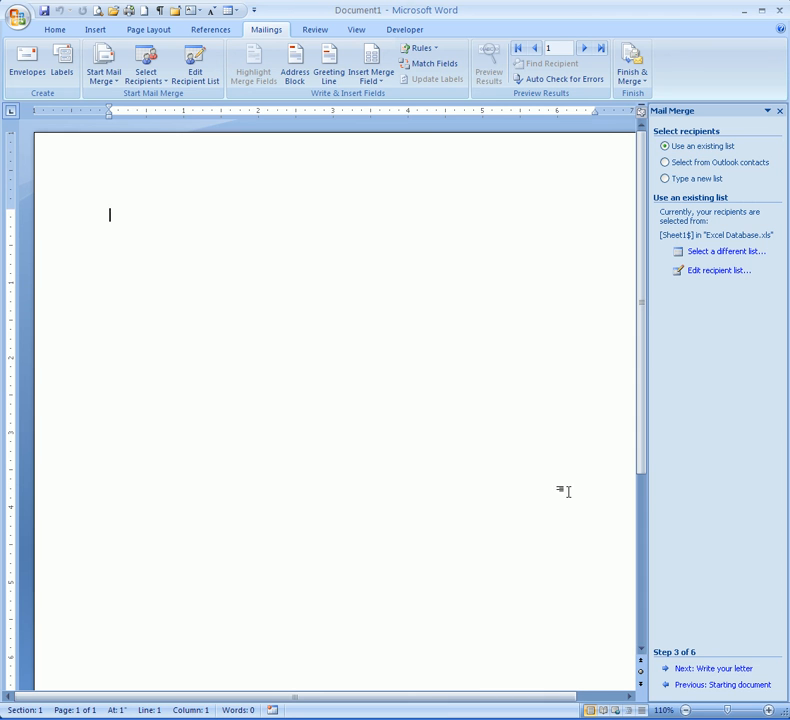
Step: Go to Write your letter and type the date September 2, 2010 followed by two blank lines
click(714, 669)
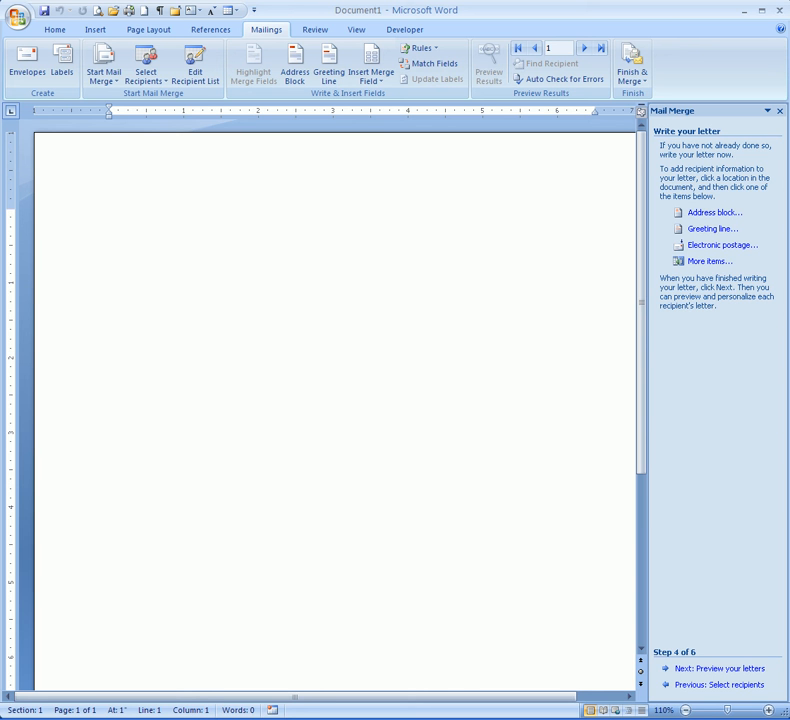
text(Septem,b)
key(BackSpace)
key(BackSpace)
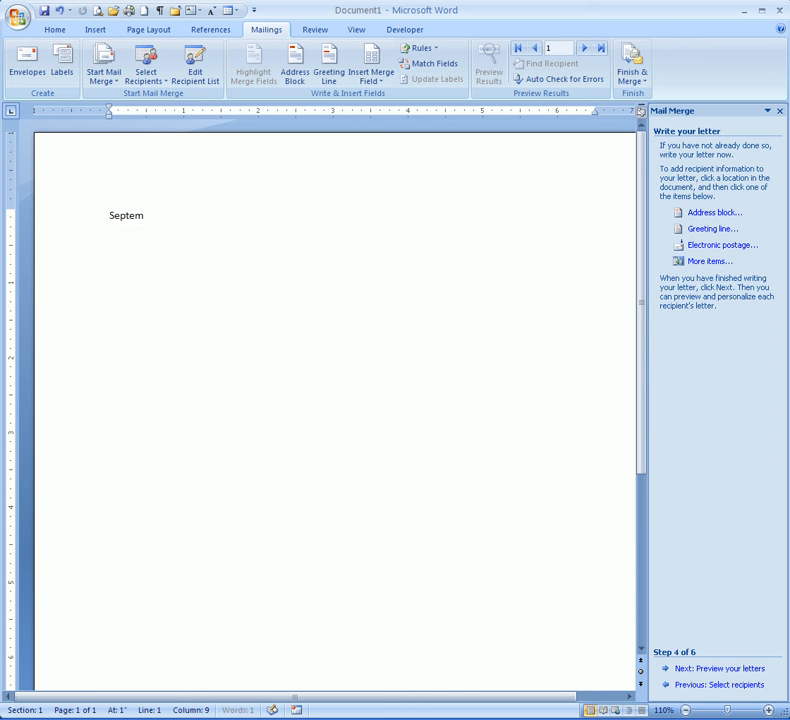
text(ber 2, 2010)
key(Return)
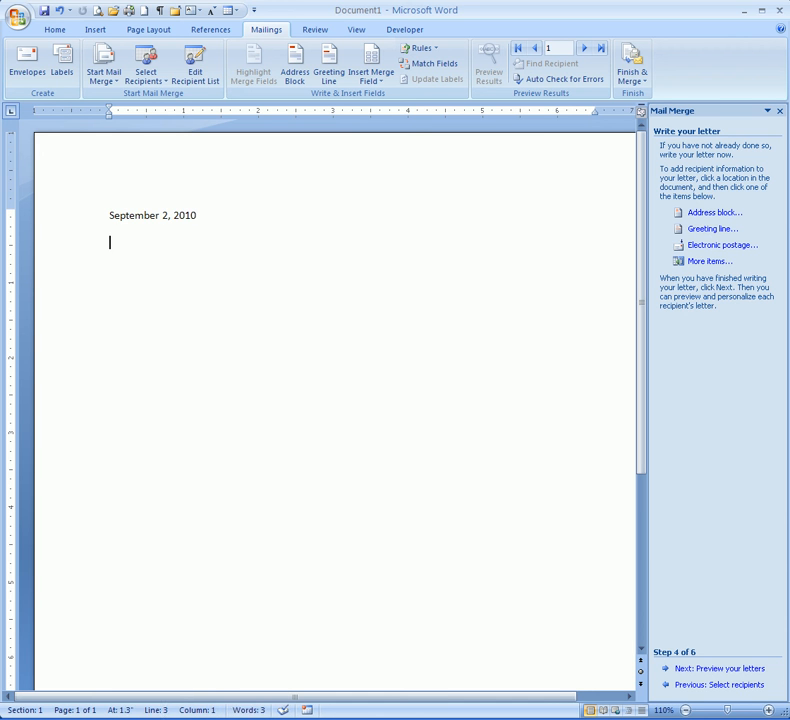
key(Return)
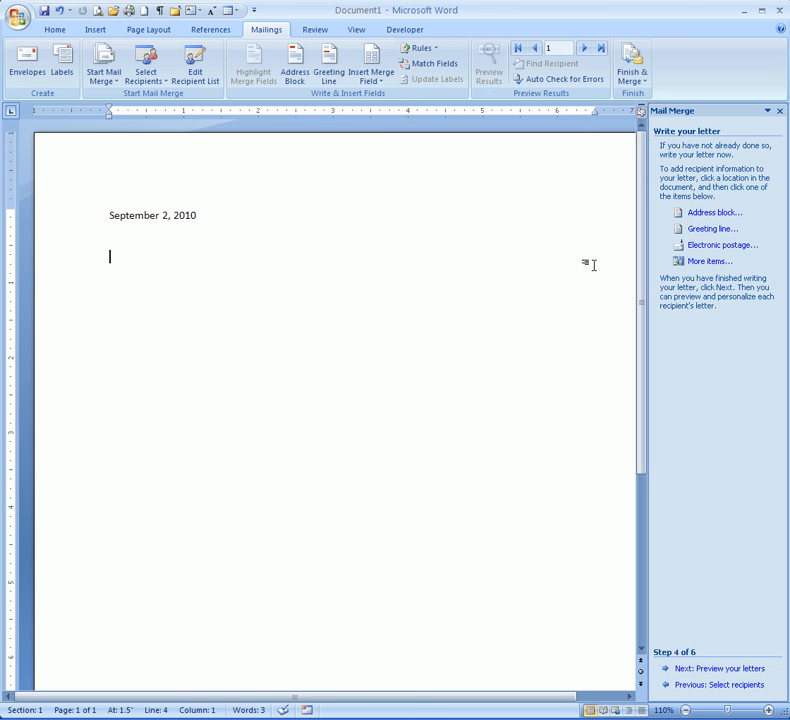
Step: Insert an address block after previewing three recipients, with a new line below it
click(705, 214)
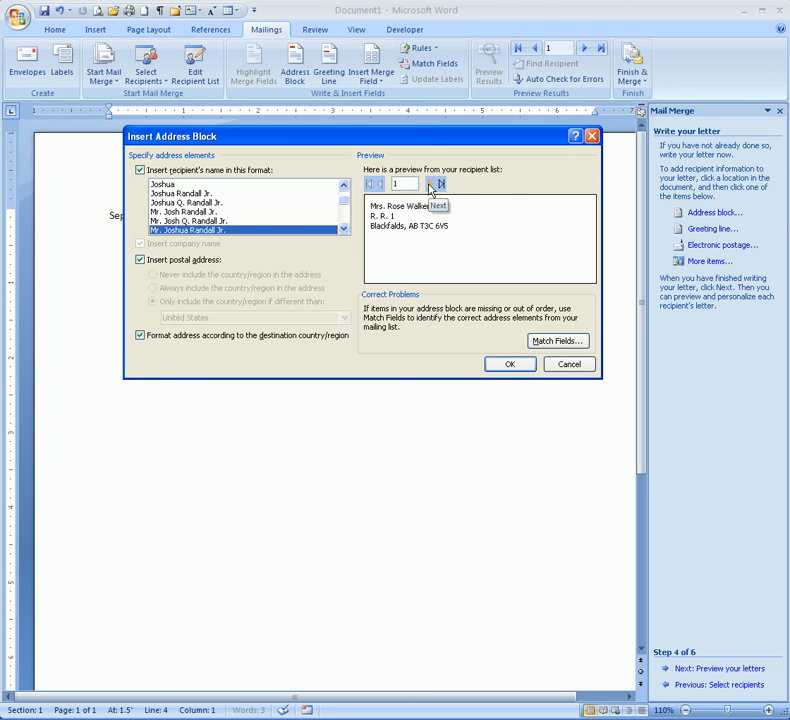
click(430, 184)
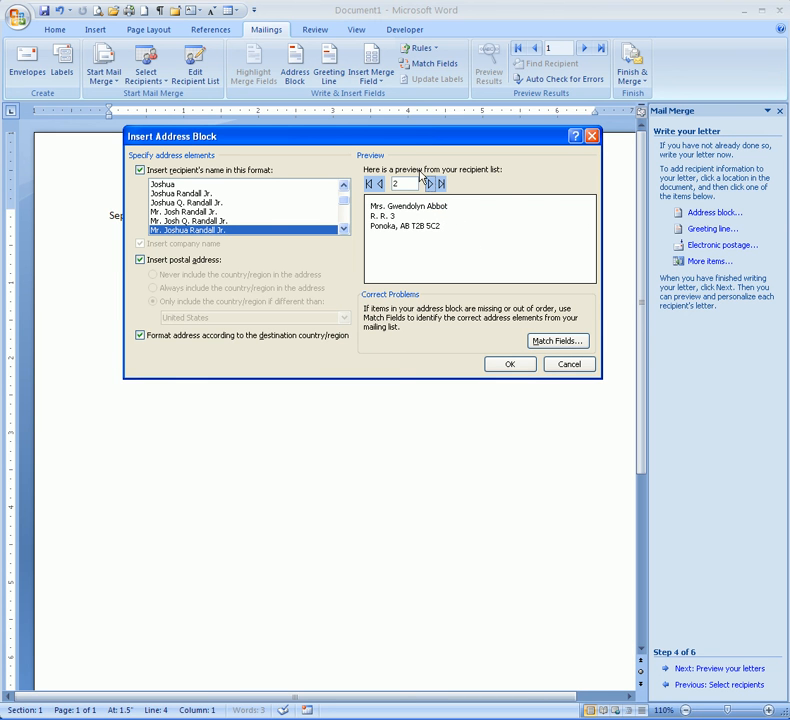
click(432, 184)
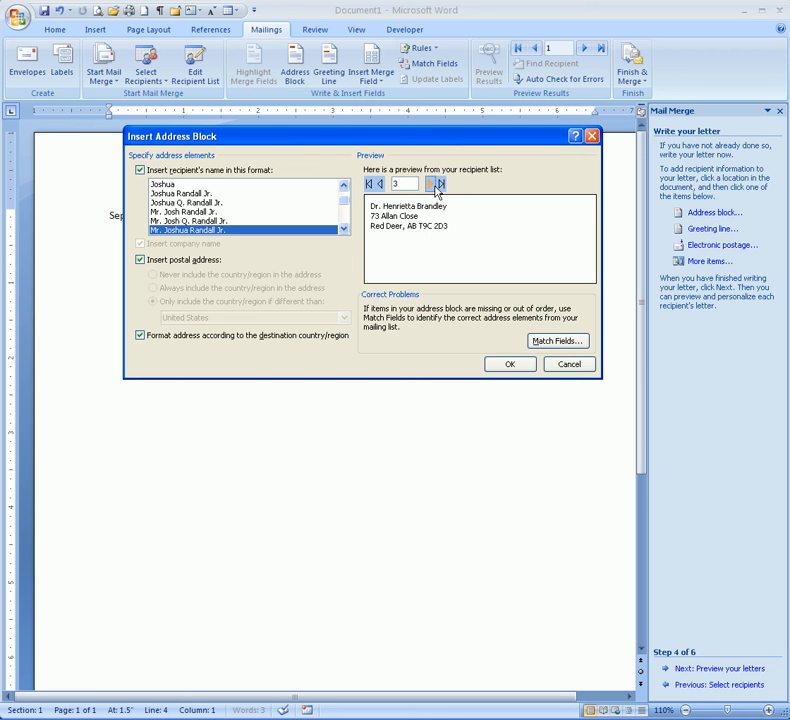
click(434, 184)
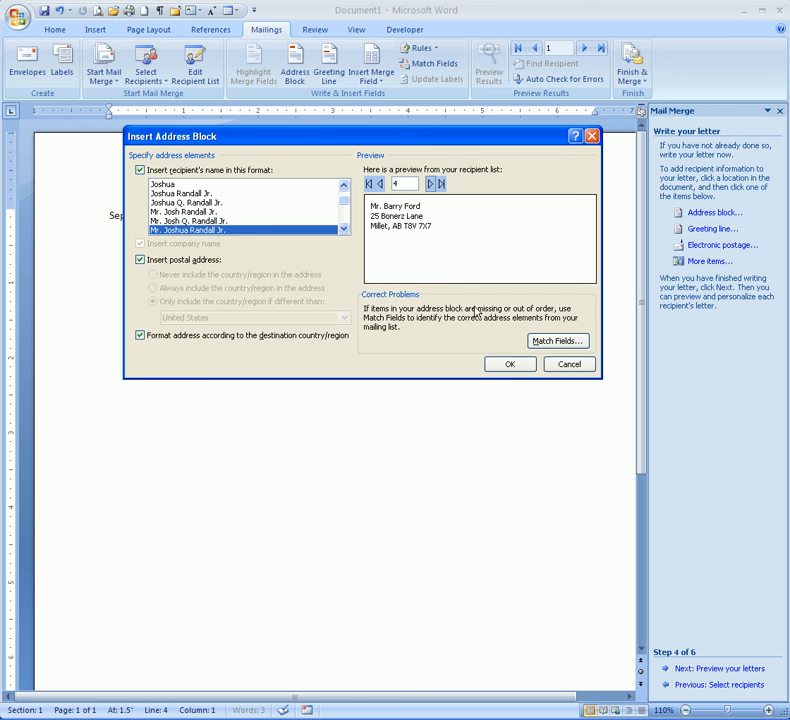
click(509, 366)
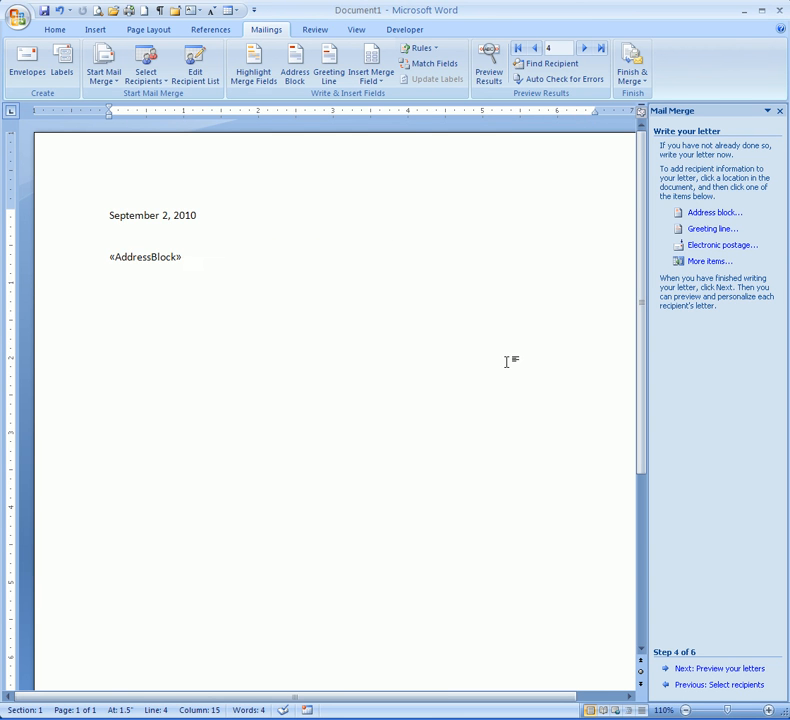
key(Return)
key(Return)
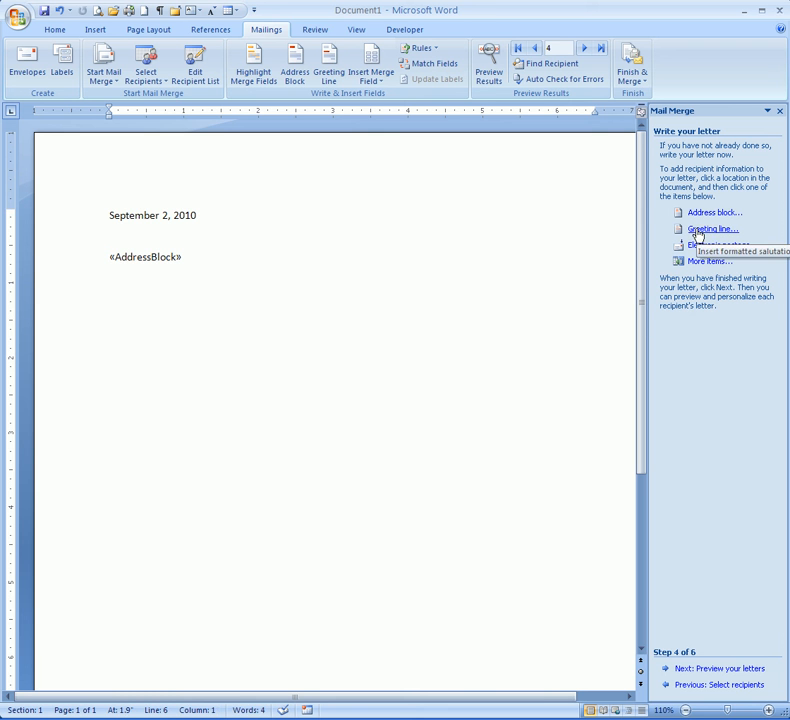
Step: Change the greeting line punctuation from a comma to a colon after previewing two recipients
click(698, 230)
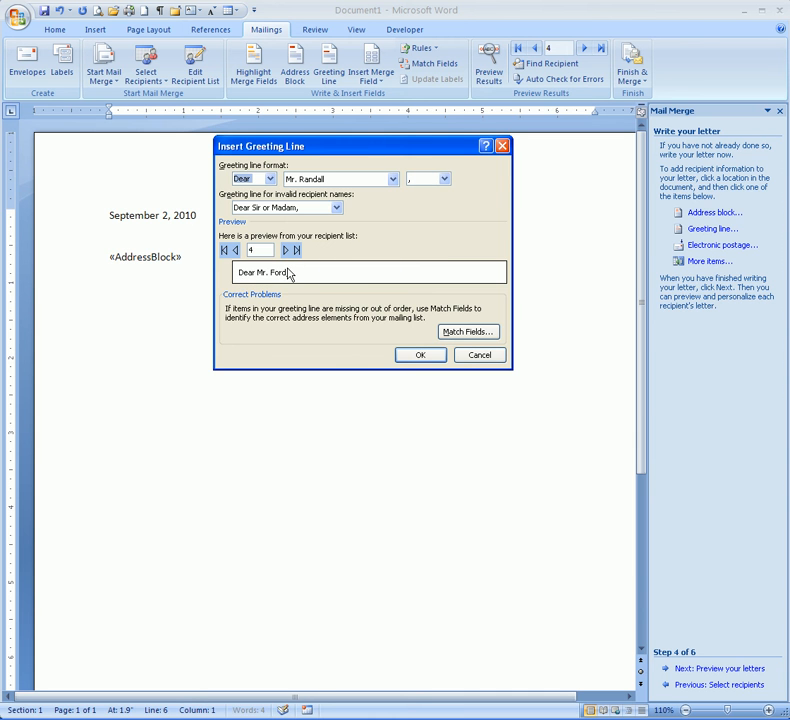
click(286, 252)
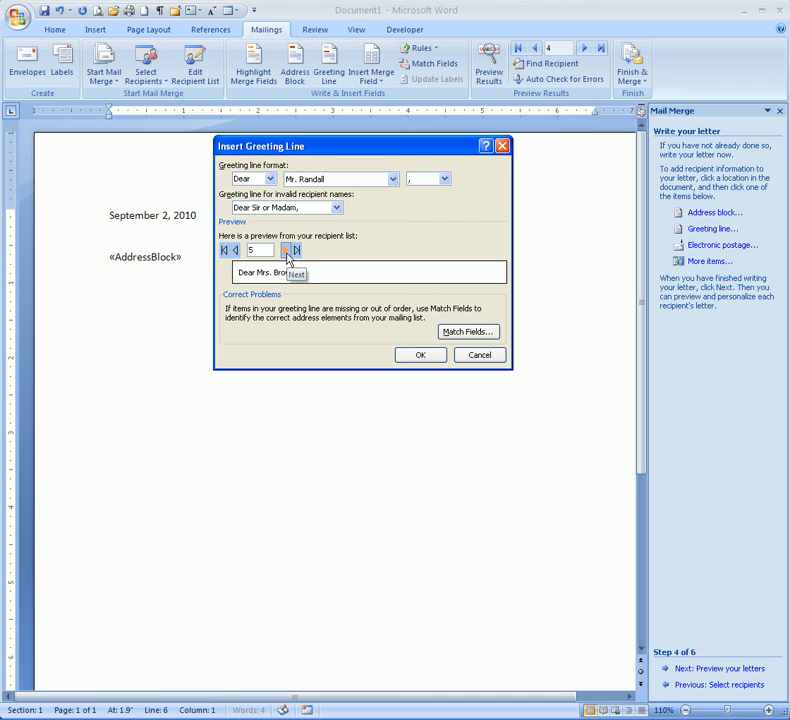
click(286, 252)
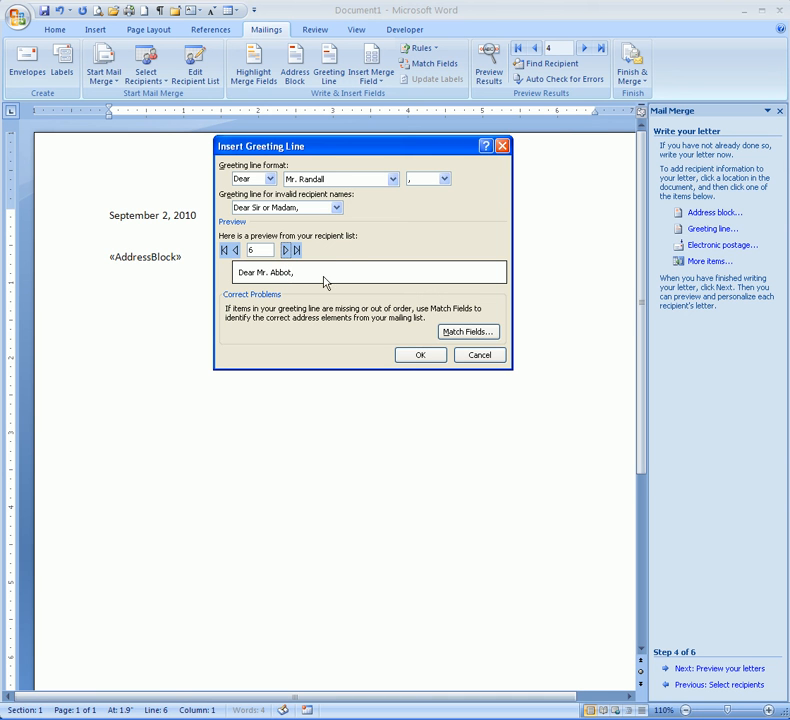
click(445, 179)
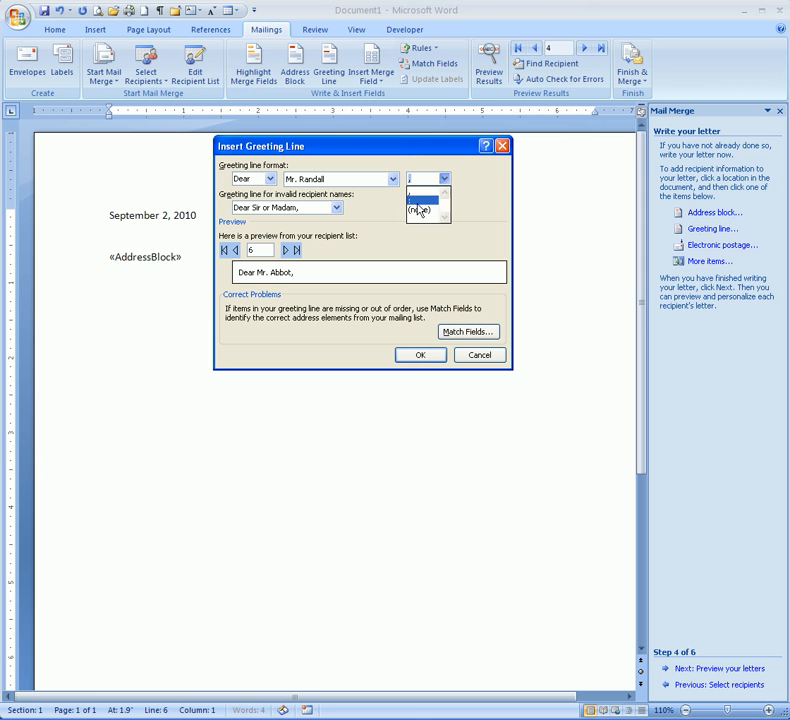
click(415, 201)
Step: Insert the greeting line and type 'Re: Statistical Information' beneath it
click(419, 357)
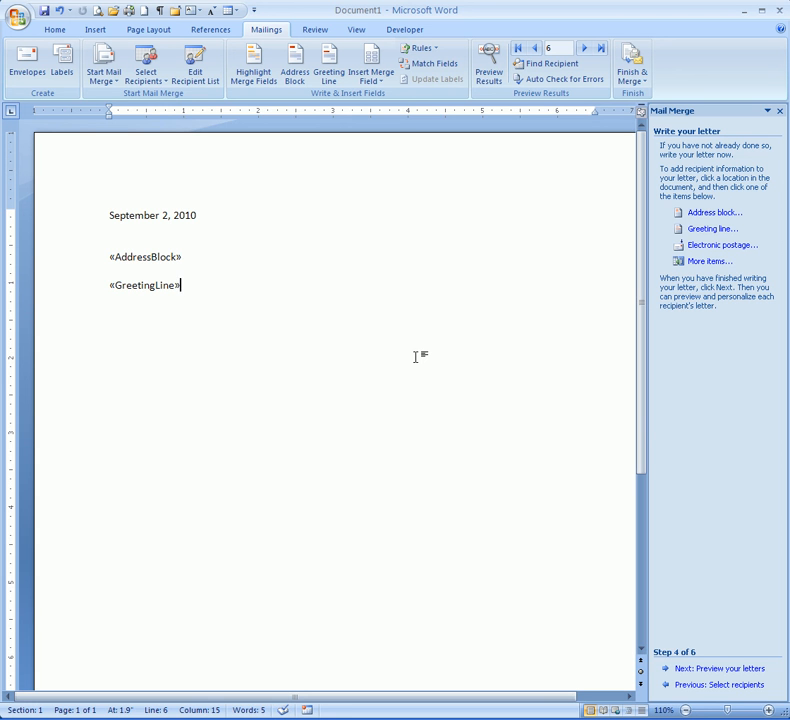
key(Return)
key(Return)
text(Re: Statistical)
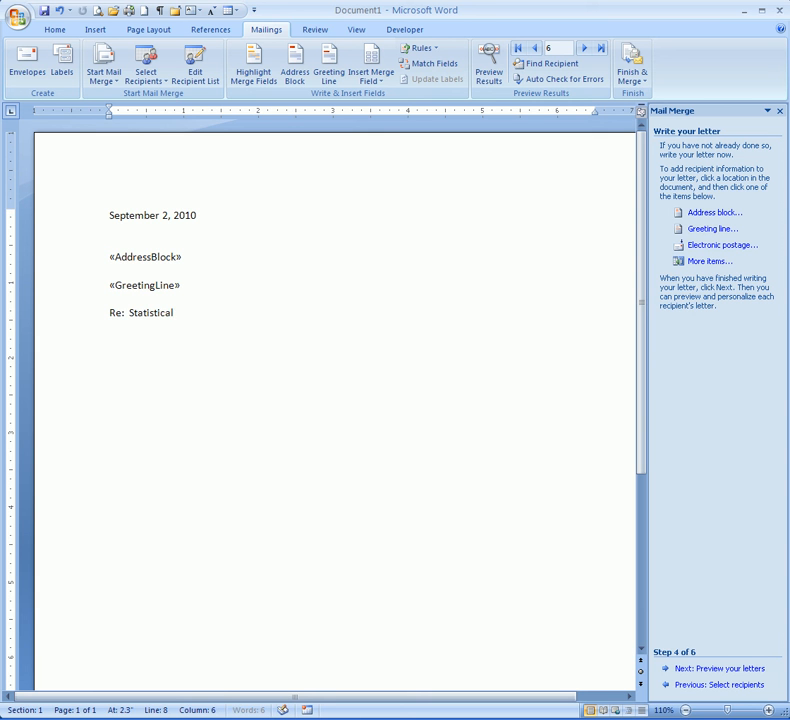
text( Information)
key(Return)
key(Return)
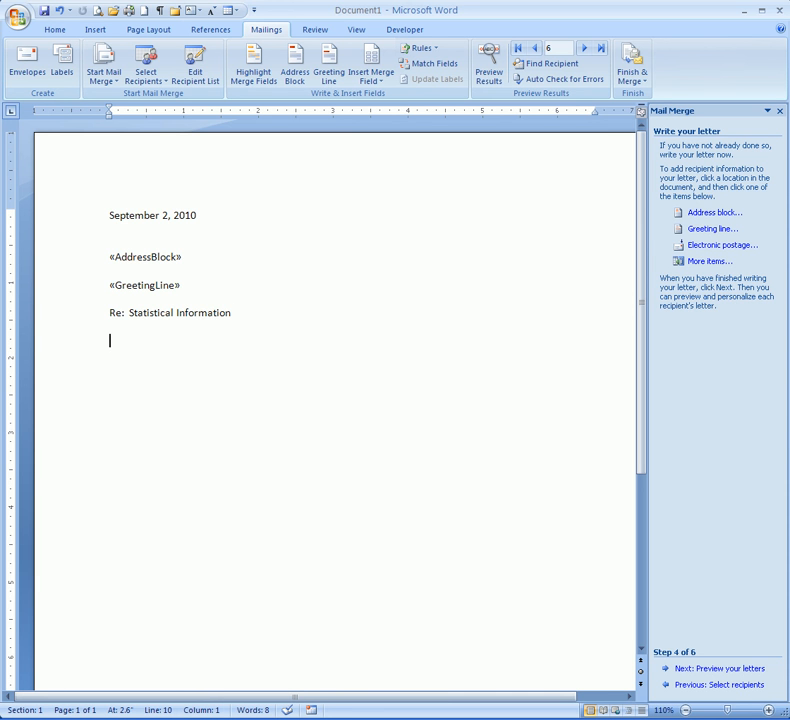
Step: Type the body sentence, 'Yours truly,' closing, the signer's name and reference initials '/ma'
text(Please be advised that)
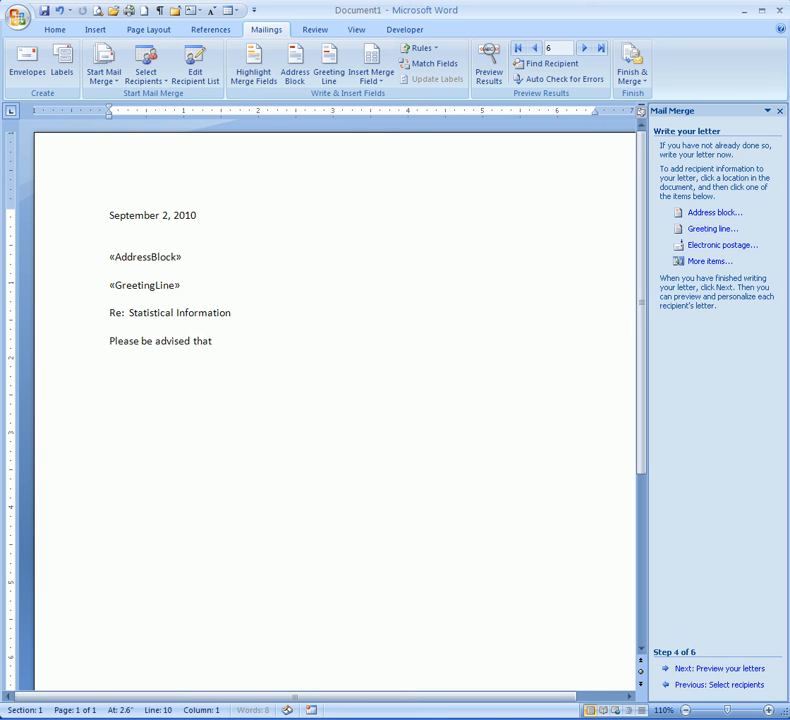
text( the statistical information for the la)
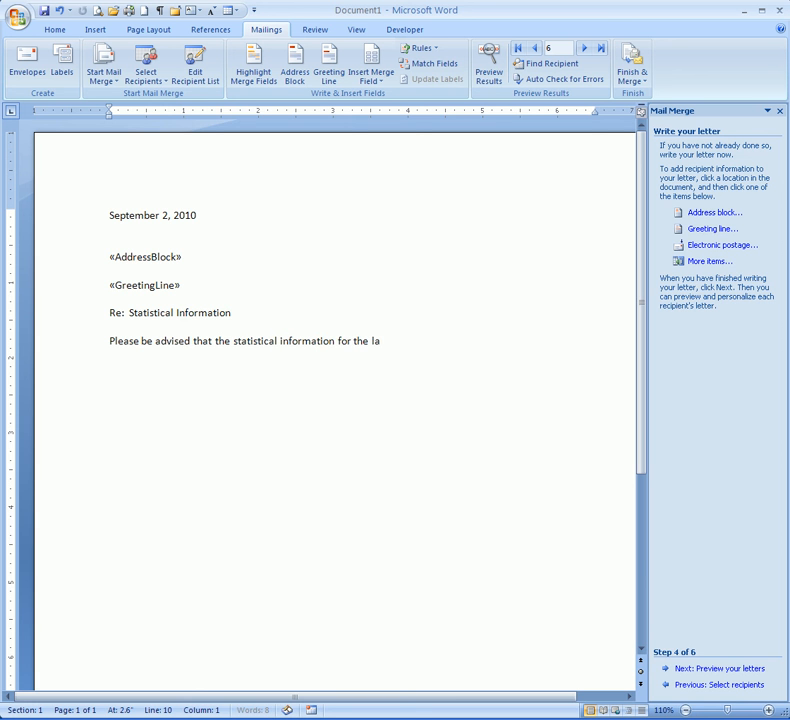
text(st quarter will be sent out shortly. Yours truly)
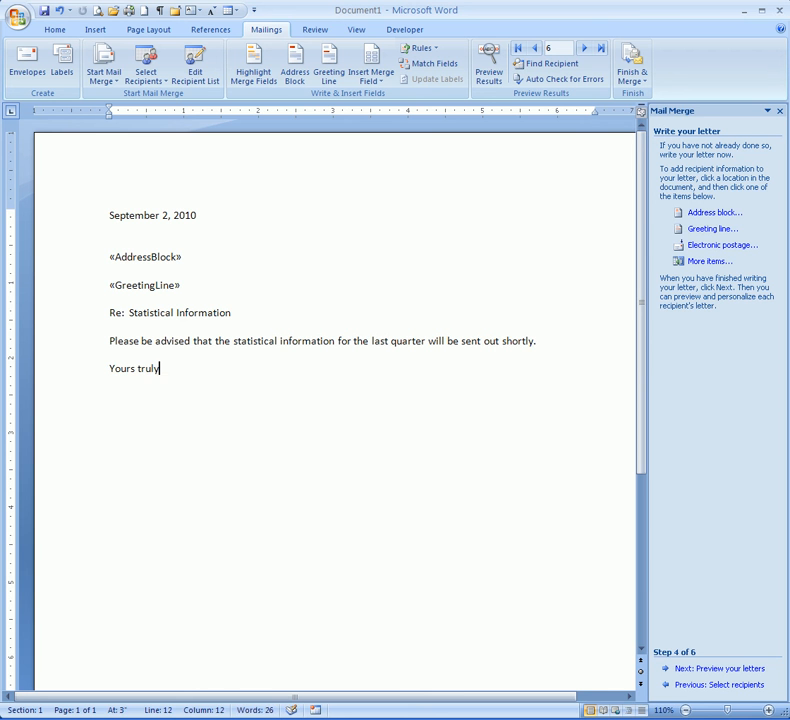
text(,  Phyllis)
text( Watson)
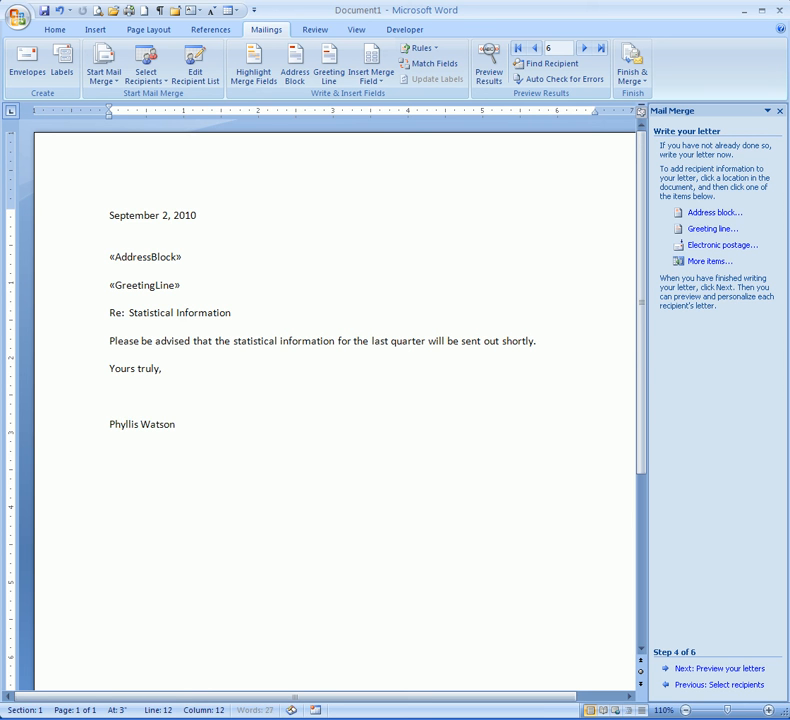
key(Return)
text(/ma)
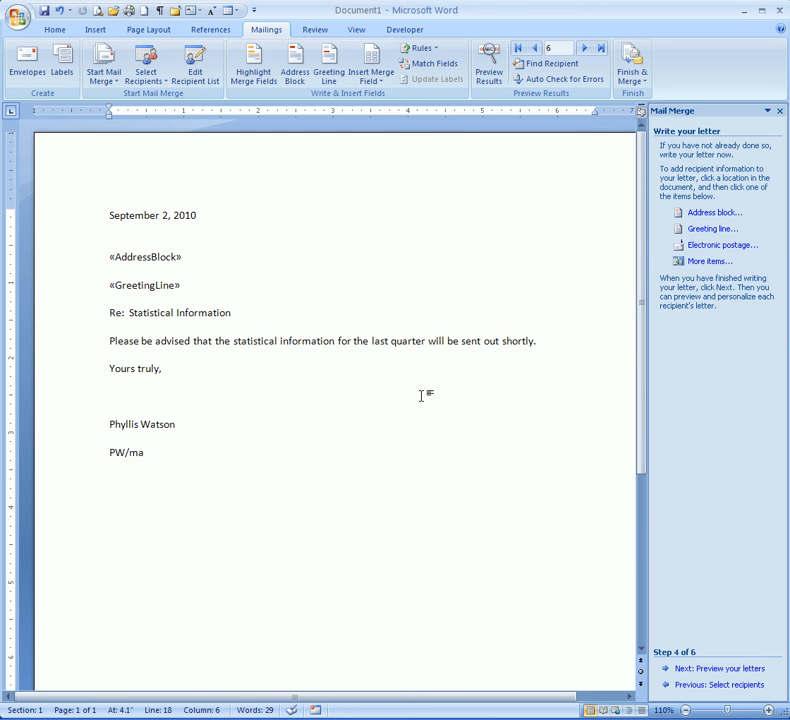
Step: Preview the merged letters, toggling Preview Results and browsing two recipients forward and four back
click(717, 668)
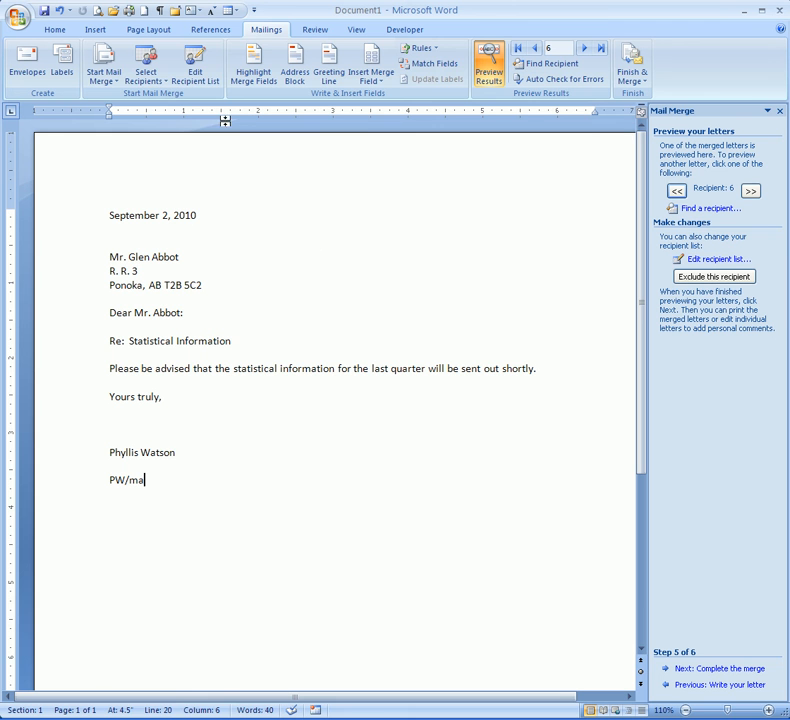
click(486, 77)
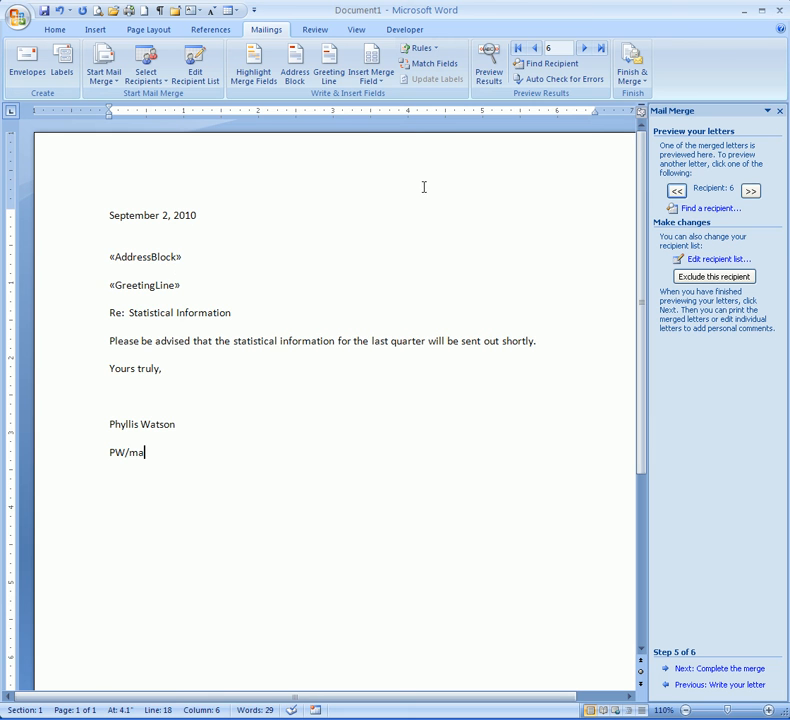
click(488, 72)
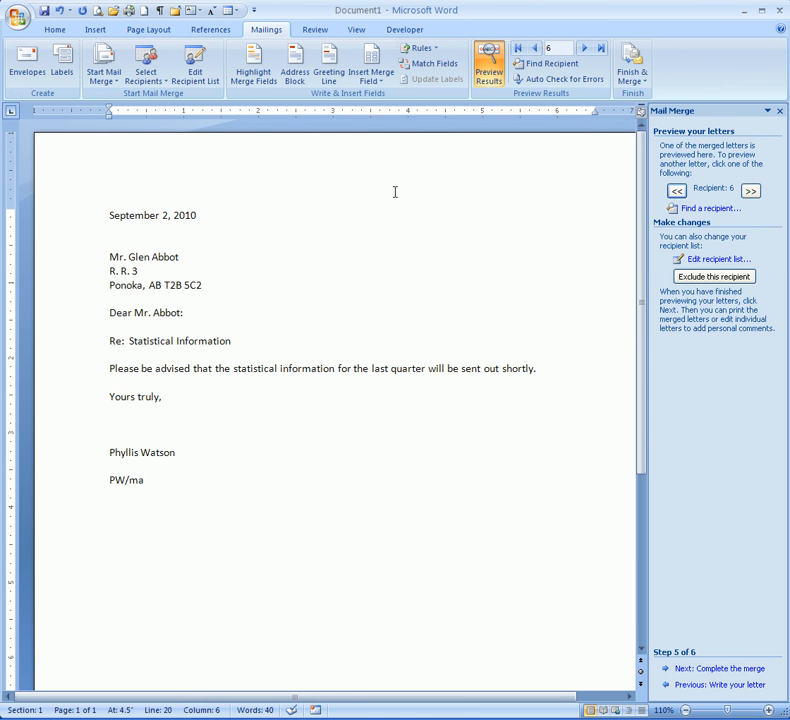
click(750, 191)
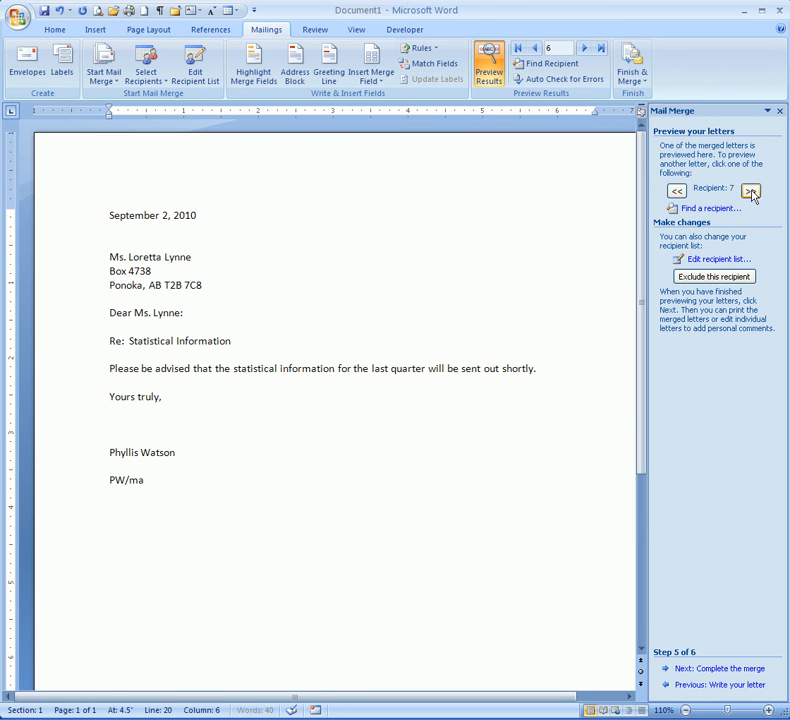
click(750, 191)
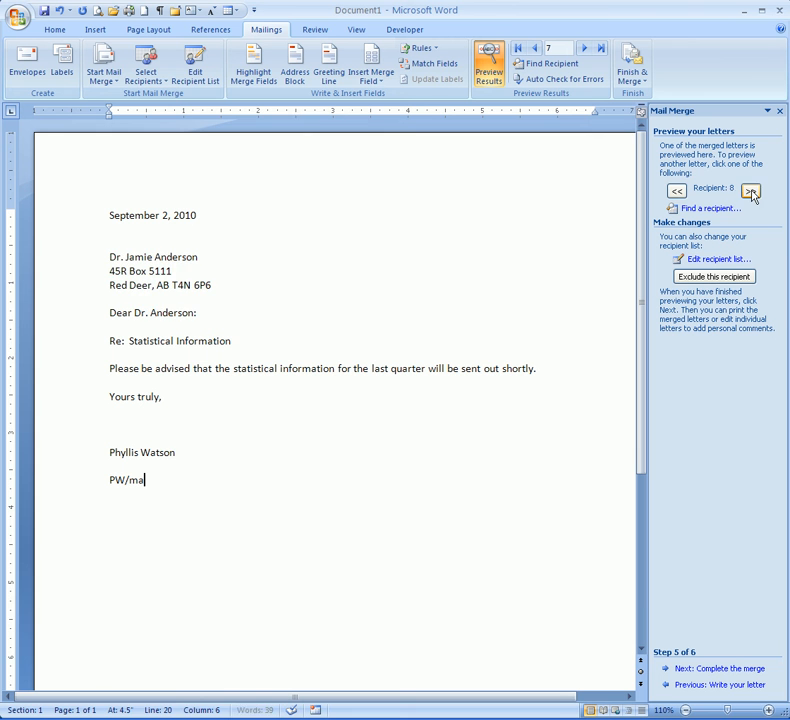
click(678, 192)
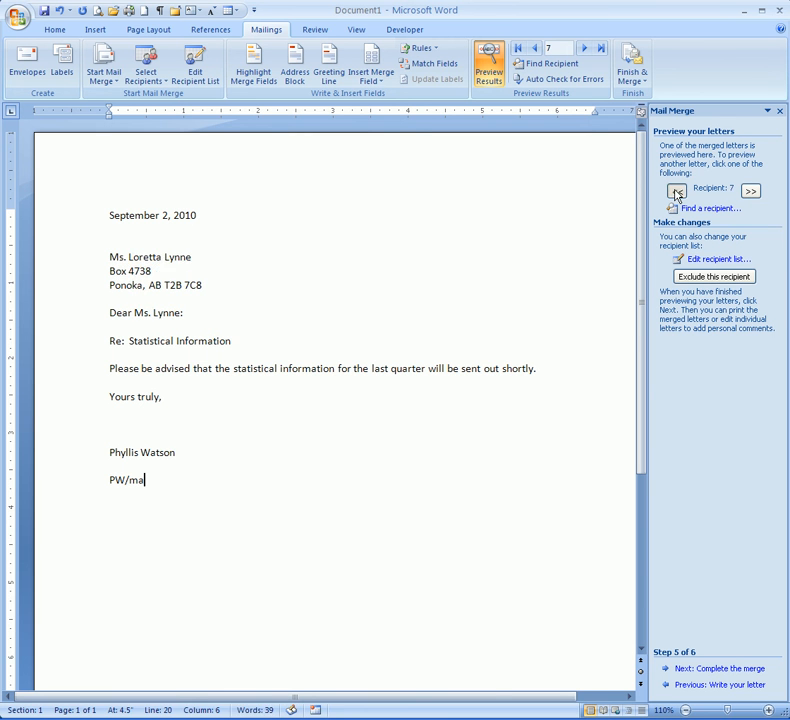
click(677, 192)
click(677, 192)
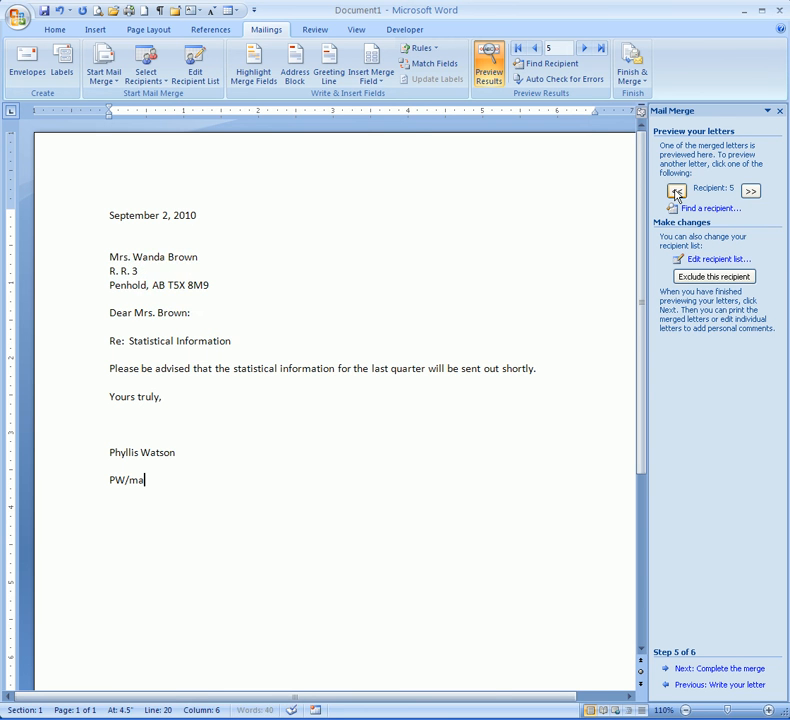
click(677, 192)
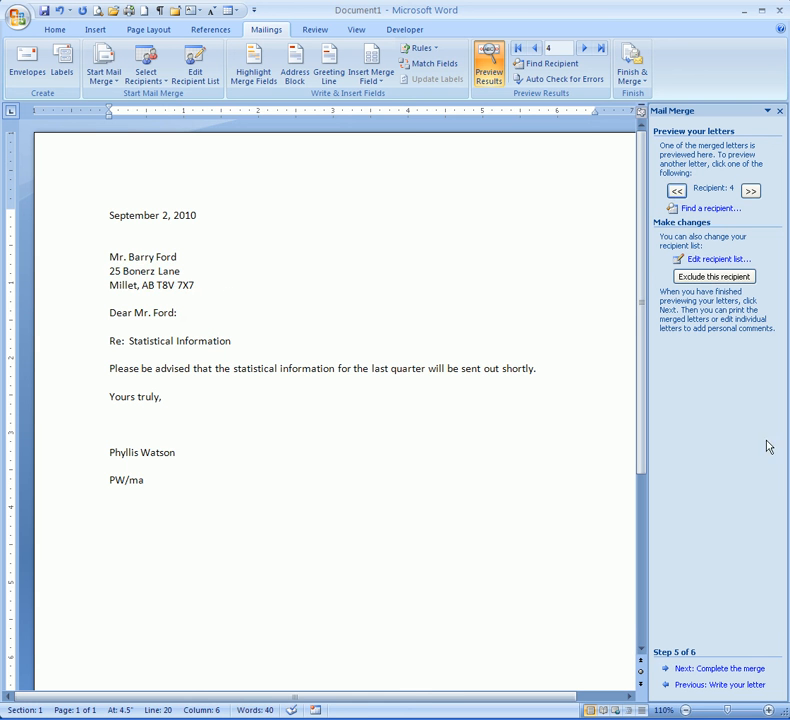
Step: Advance to Complete the merge and choose Edit individual letters
click(720, 669)
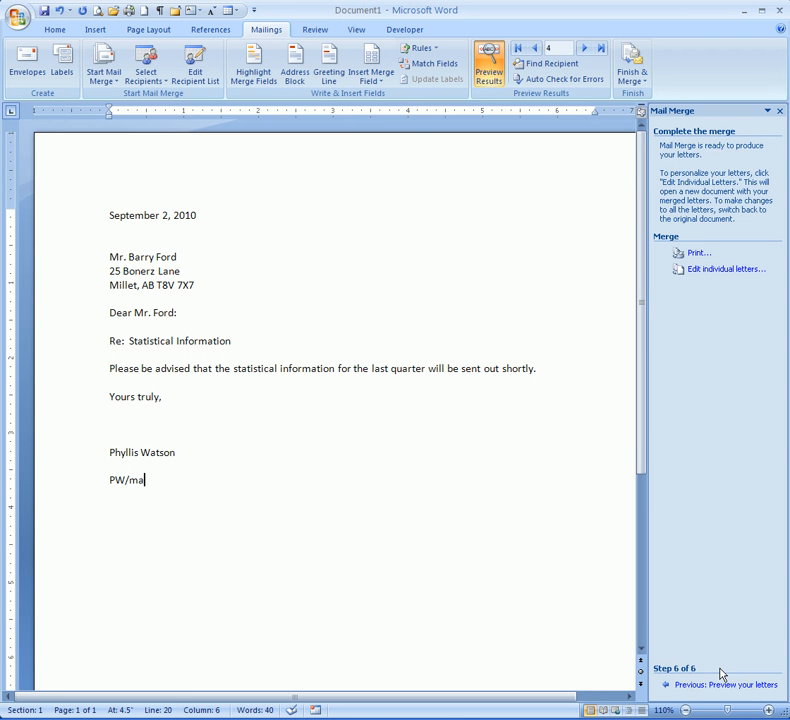
click(712, 270)
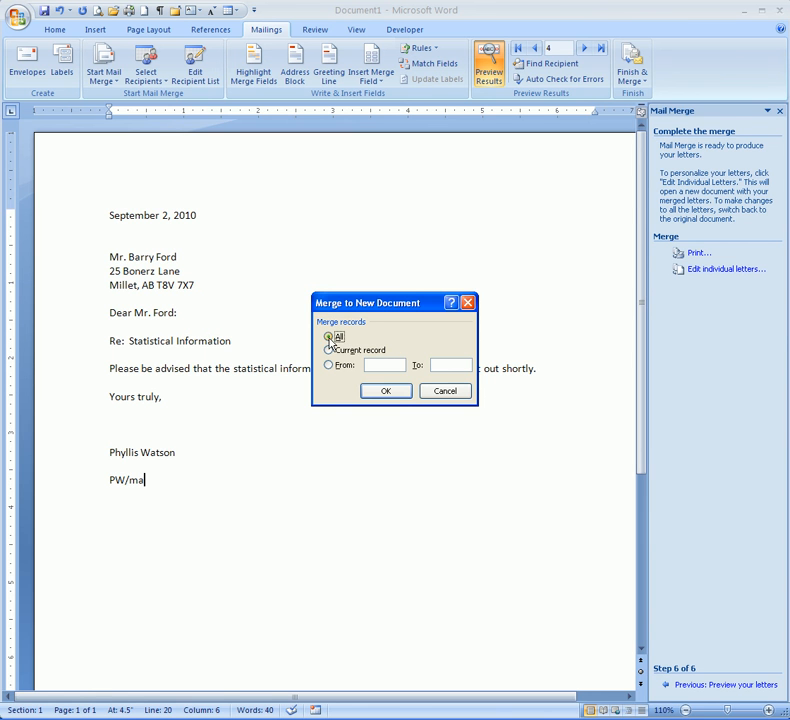
Step: Merge all records into the new 15-page Letters1 document and page through the letters
click(388, 390)
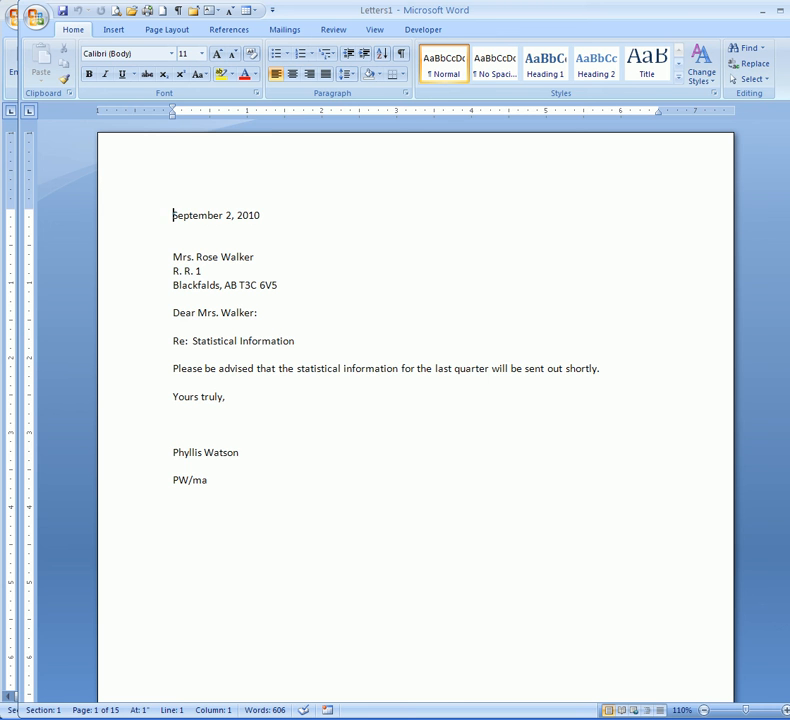
key(ctrl+Page_Down)
key(ctrl+Page_Down)
key(ctrl+Page_Down)
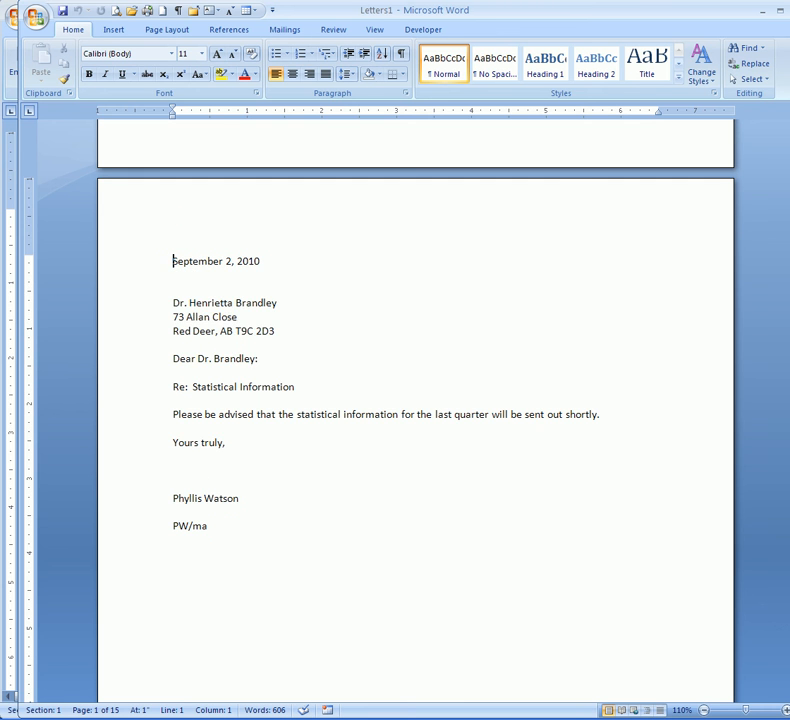
key(ctrl+Page_Down)
key(ctrl+Page_Down)
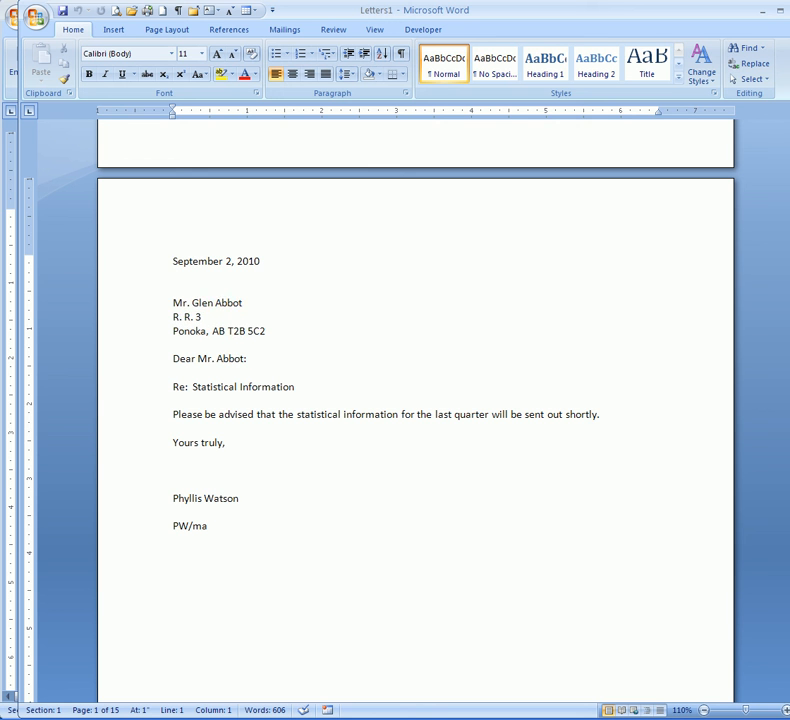
key(ctrl+Page_Down)
key(ctrl+Page_Down)
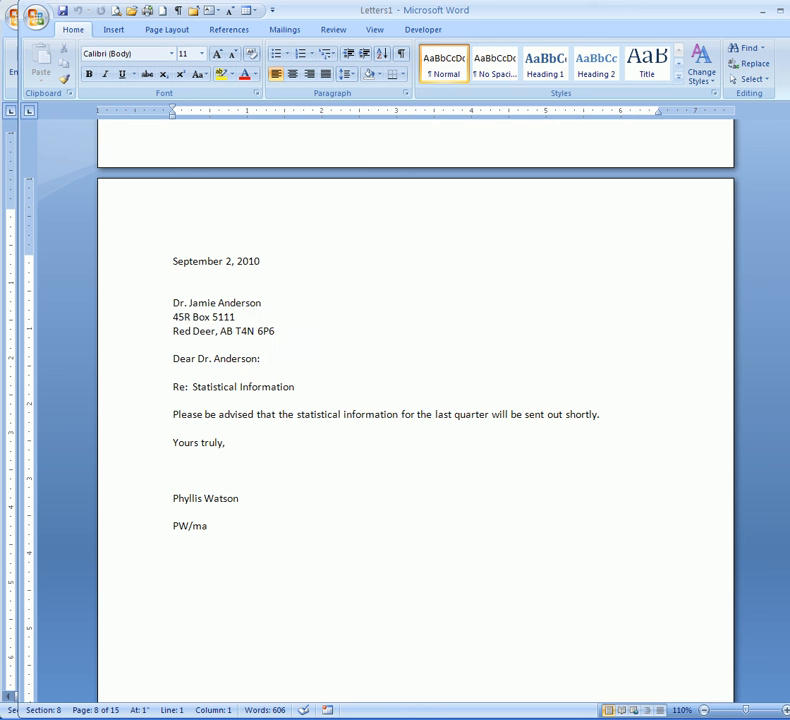
key(ctrl+Page_Down)
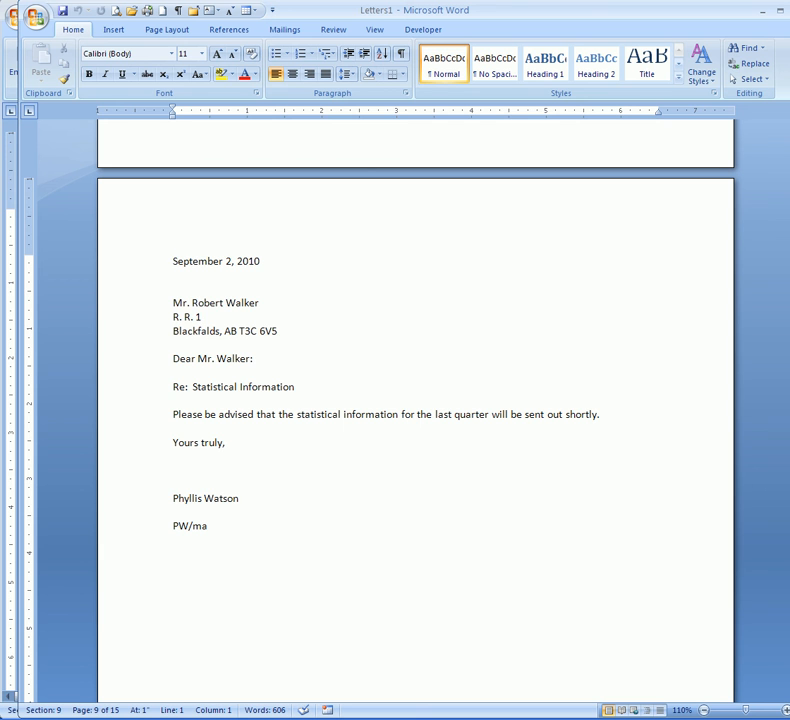
key(ctrl+Page_Down)
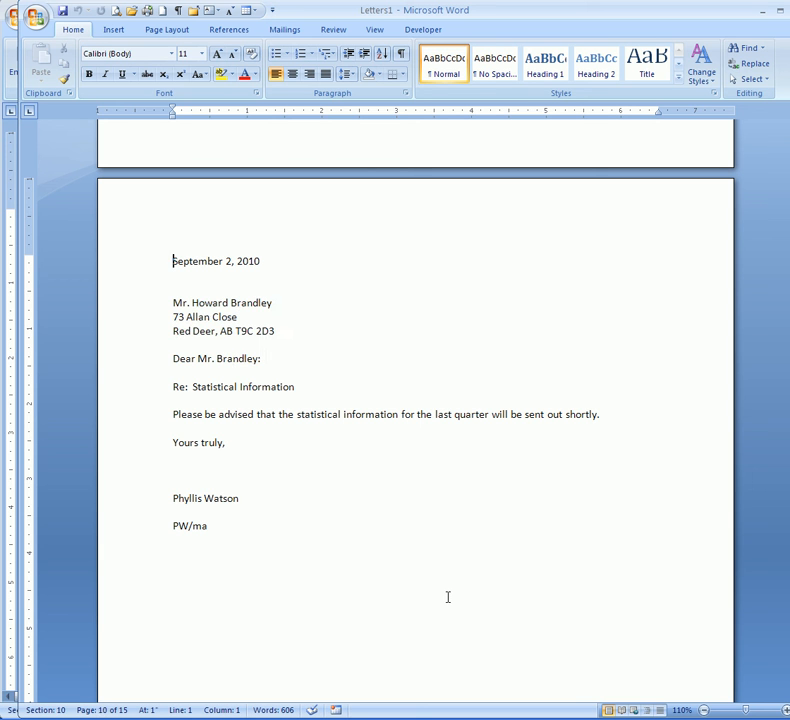